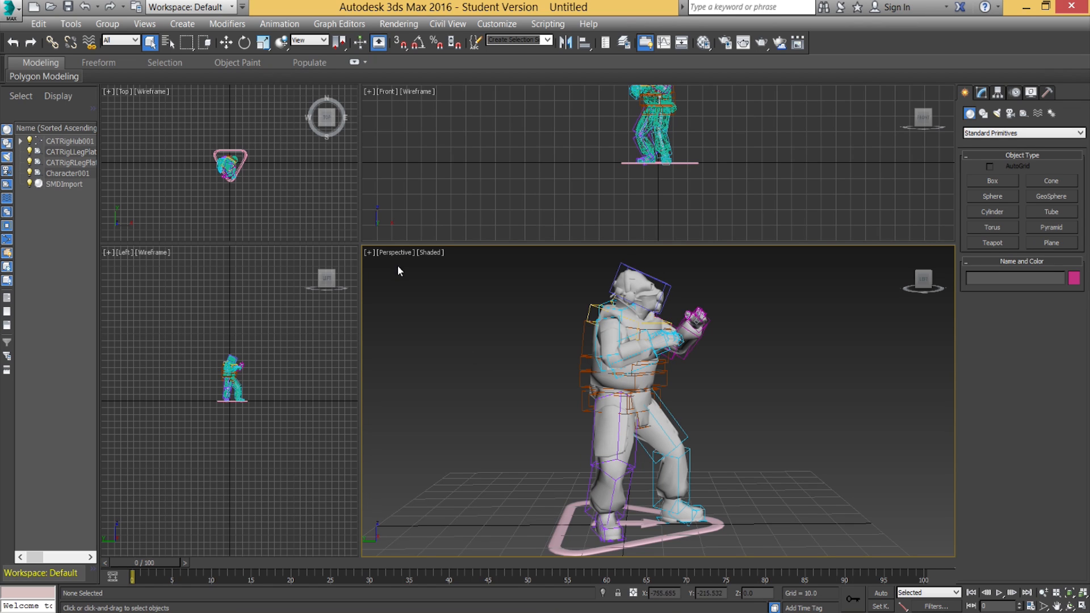
Step: Show safe frames in the Perspective viewport and play through the character animation
click(386, 256)
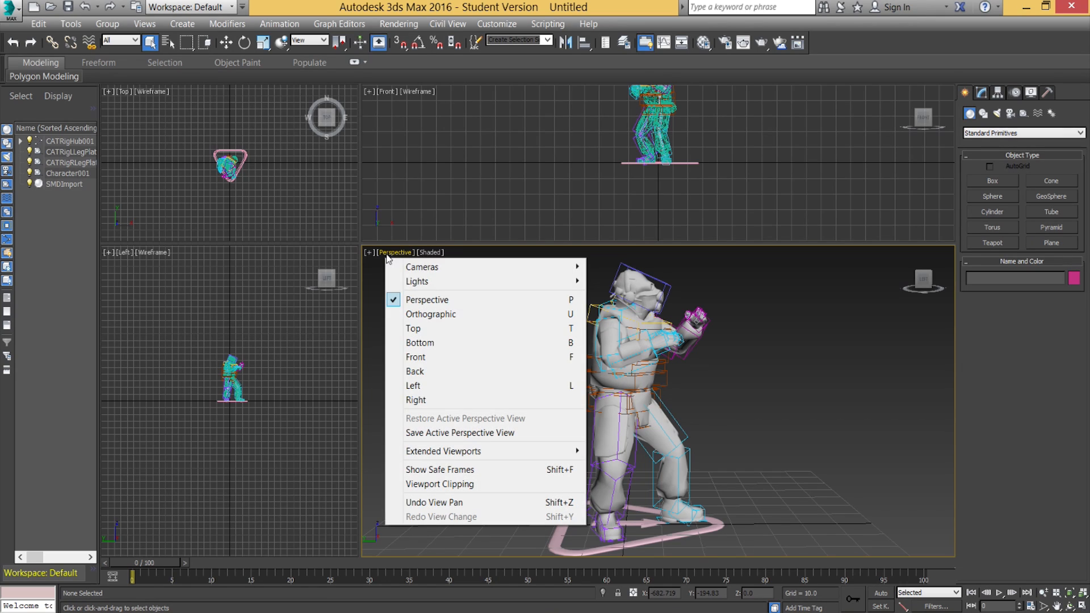
click(442, 472)
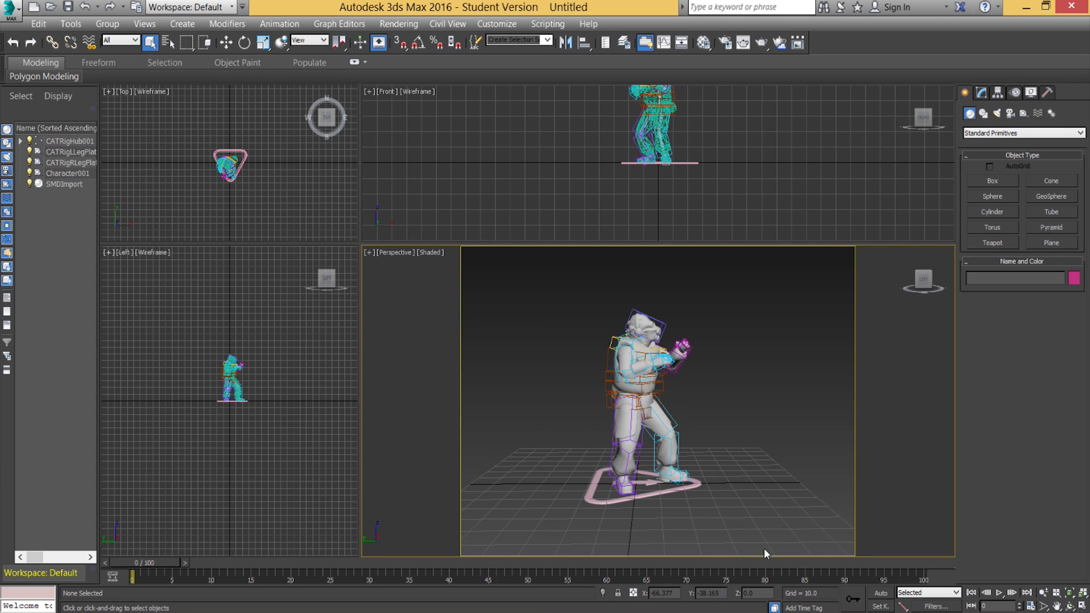
click(999, 592)
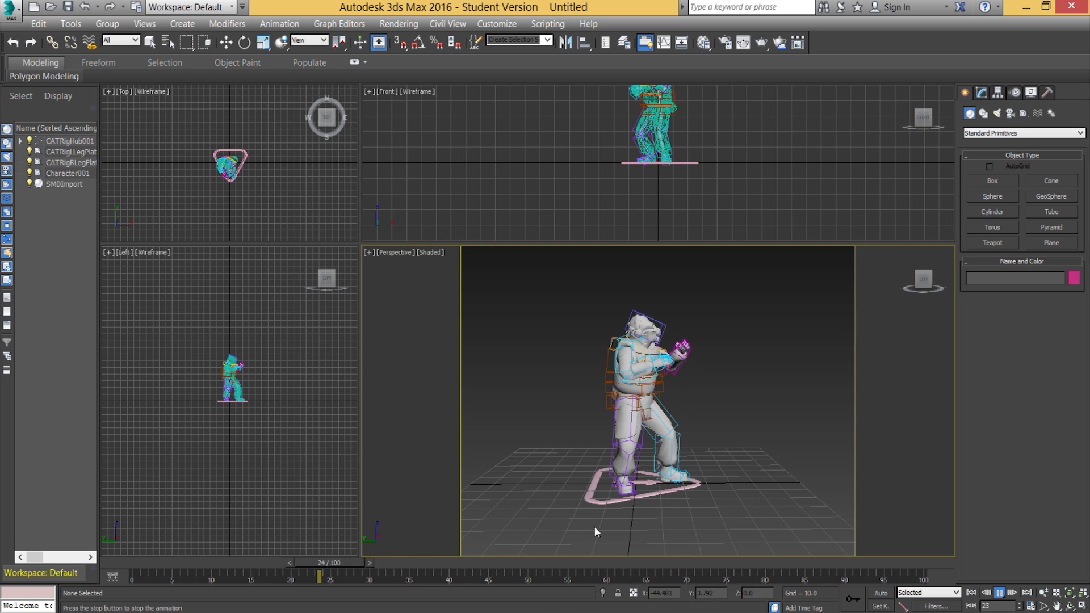
drag(570, 564, 706, 578)
Step: Trim the active time segment to frames 30 to 95 and play the animation back within that range
key(q)
mouse_move(707, 577)
ctrl+alt+right_down()
mouse_move(400, 581)
mouse_move(734, 575)
mouse_move(702, 575)
ctrl+alt+right_up()
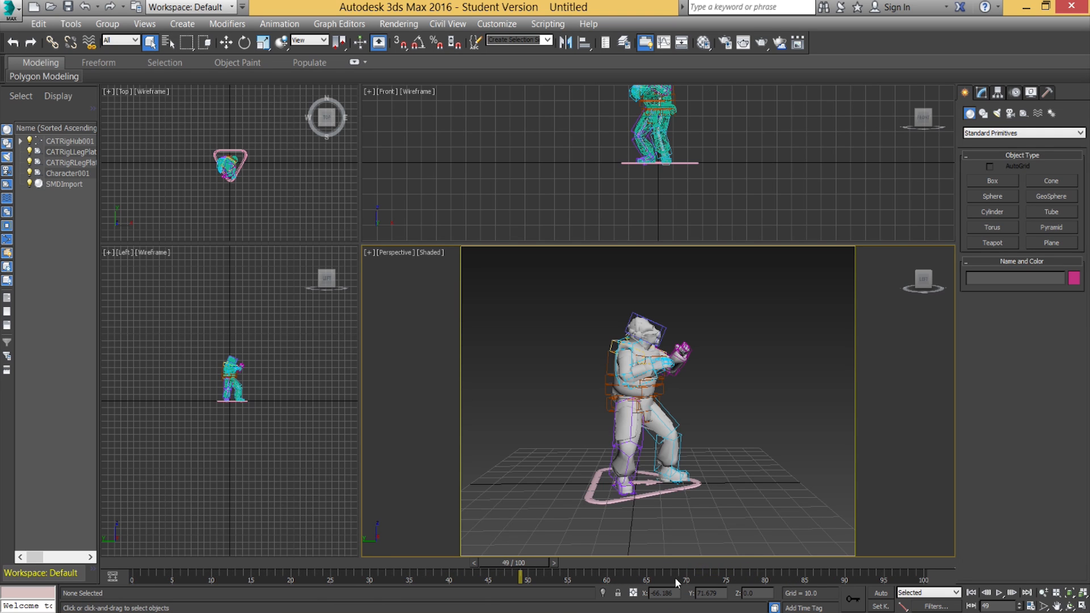
mouse_move(434, 579)
ctrl+alt+middle_down()
mouse_move(202, 575)
mouse_move(499, 574)
mouse_move(434, 574)
ctrl+alt+middle_up()
ctrl+alt+drag(484, 574, 252, 579)
drag(347, 575, 866, 576)
ctrl+alt+right_drag(821, 579, 871, 577)
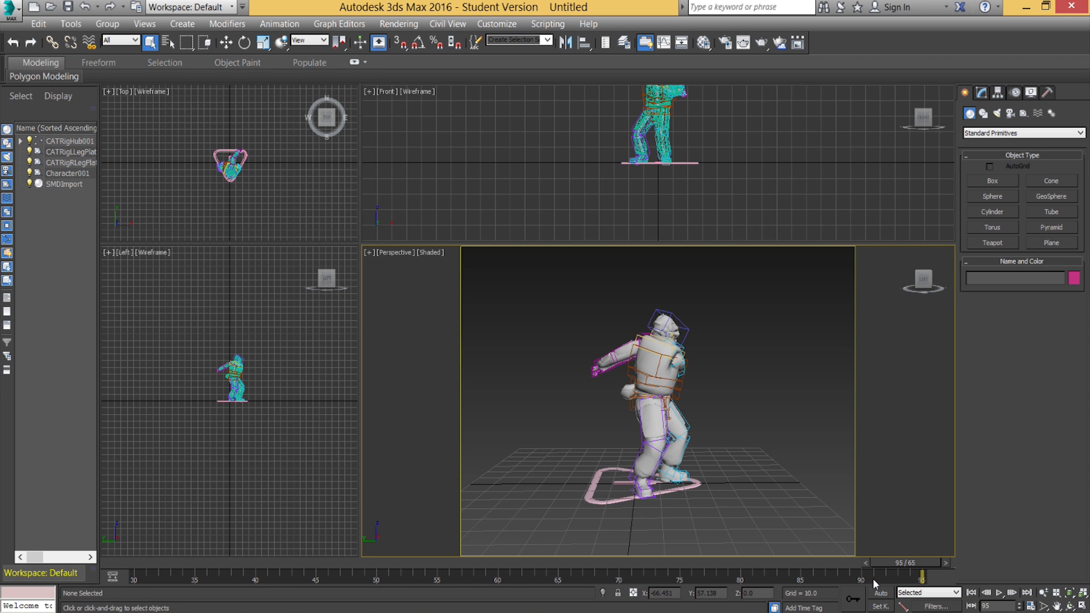
click(998, 592)
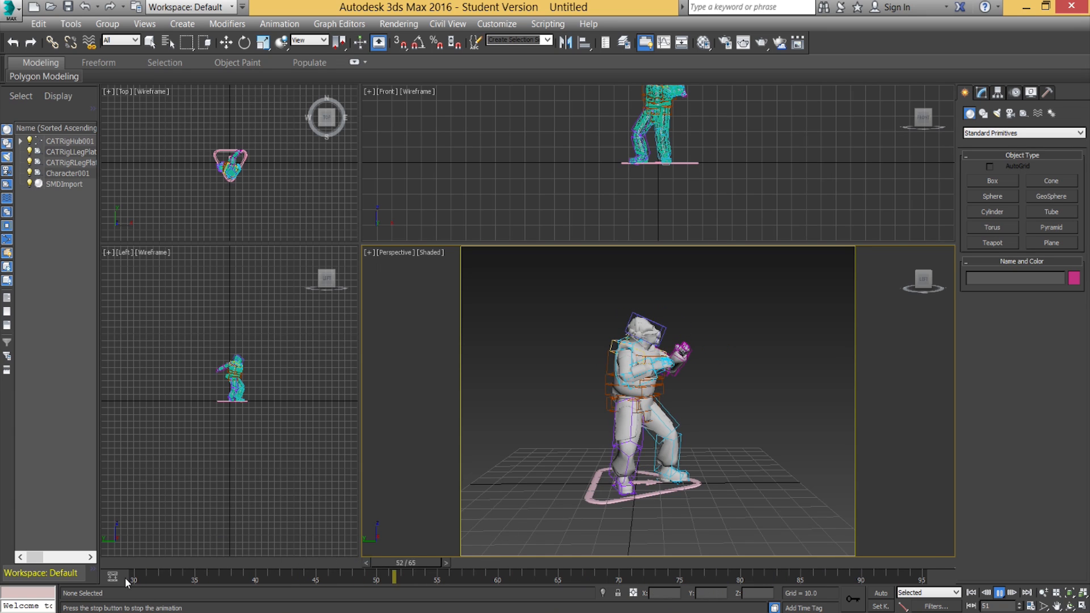
drag(135, 565, 1009, 571)
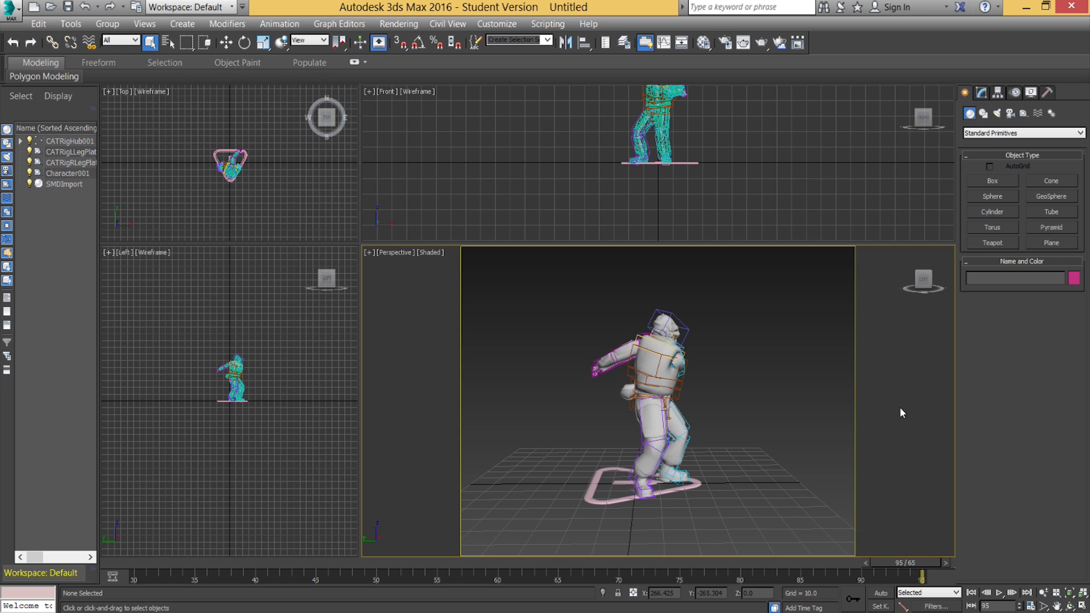
Step: In Render Setup, set the output size to HDTV (video) at 1280x720 and the renderer to NVIDIA mental ray
key(F10)
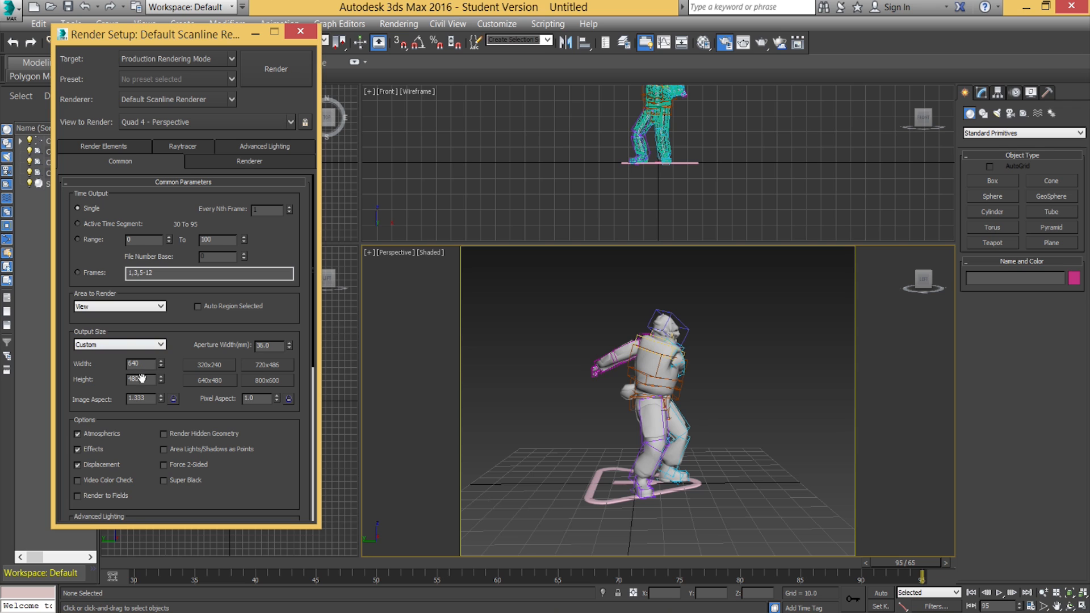
click(126, 347)
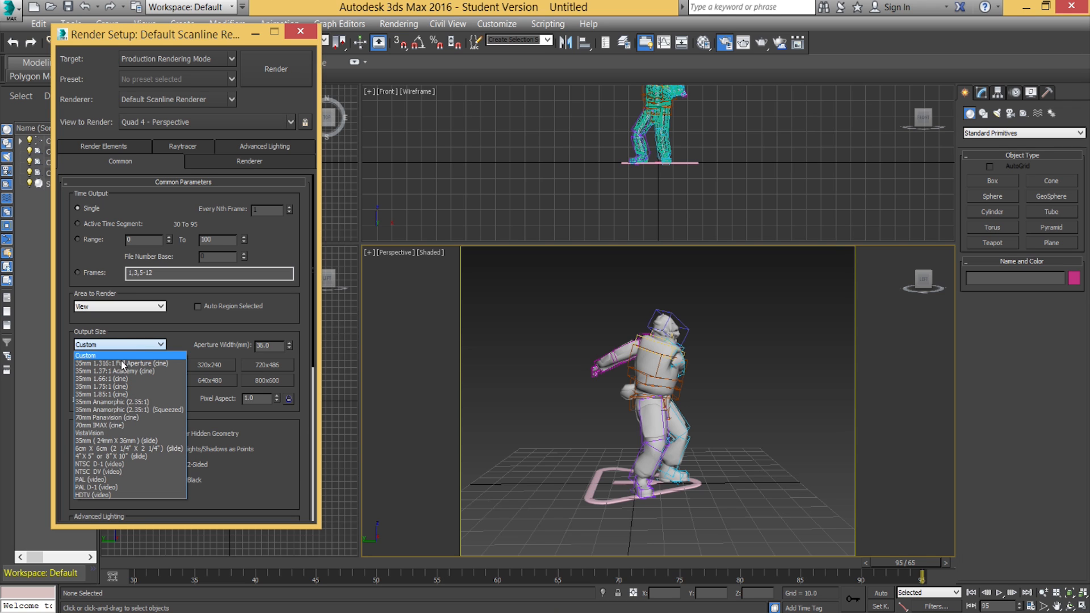
click(114, 495)
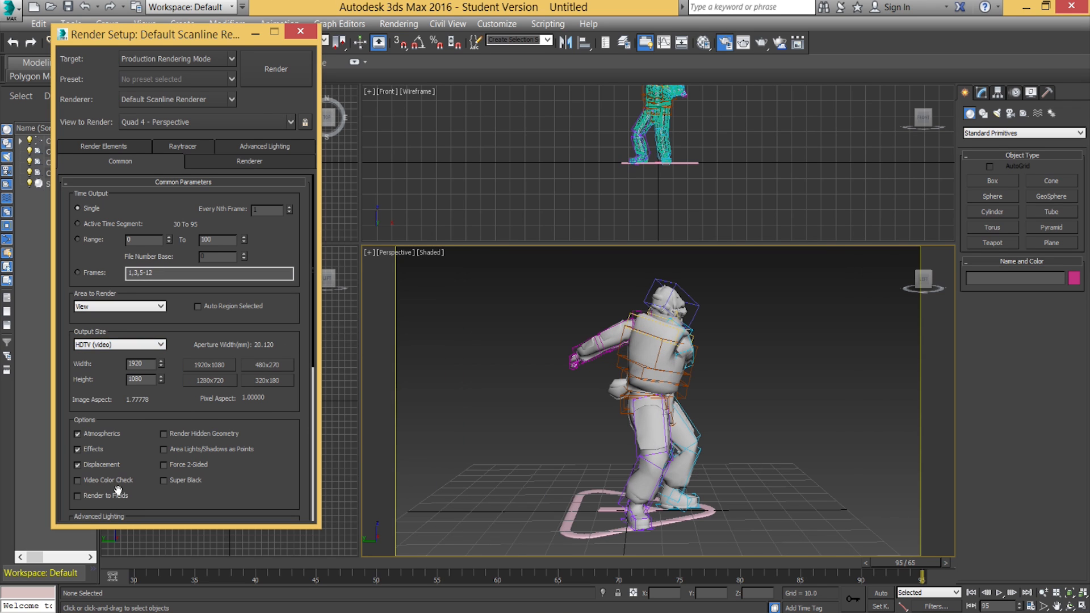
click(220, 386)
mouse_move(179, 303)
mouse_down()
mouse_move(187, 260)
mouse_move(179, 324)
mouse_up()
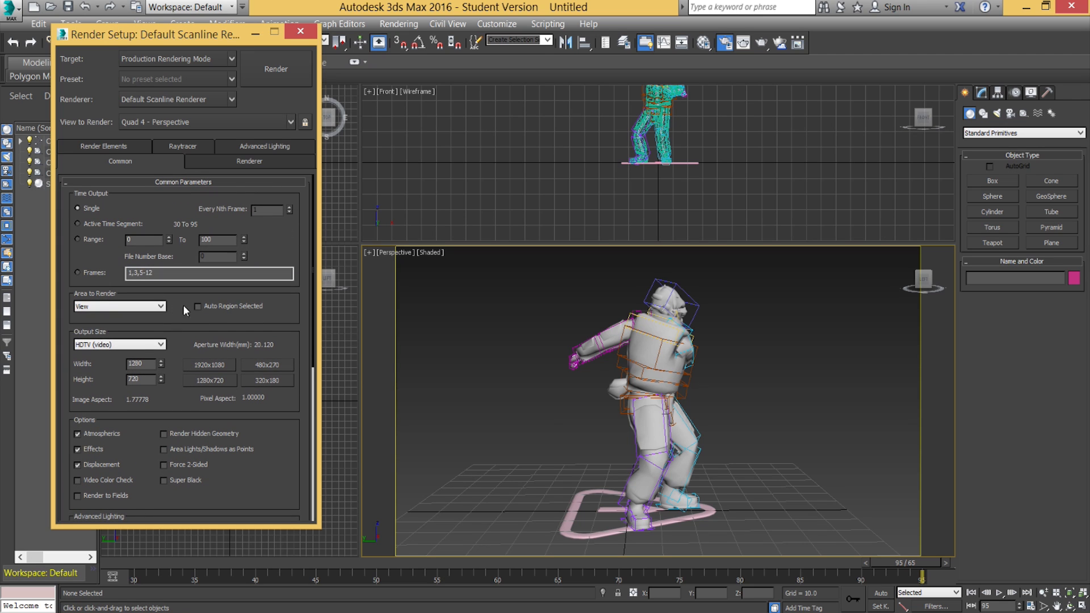
click(205, 107)
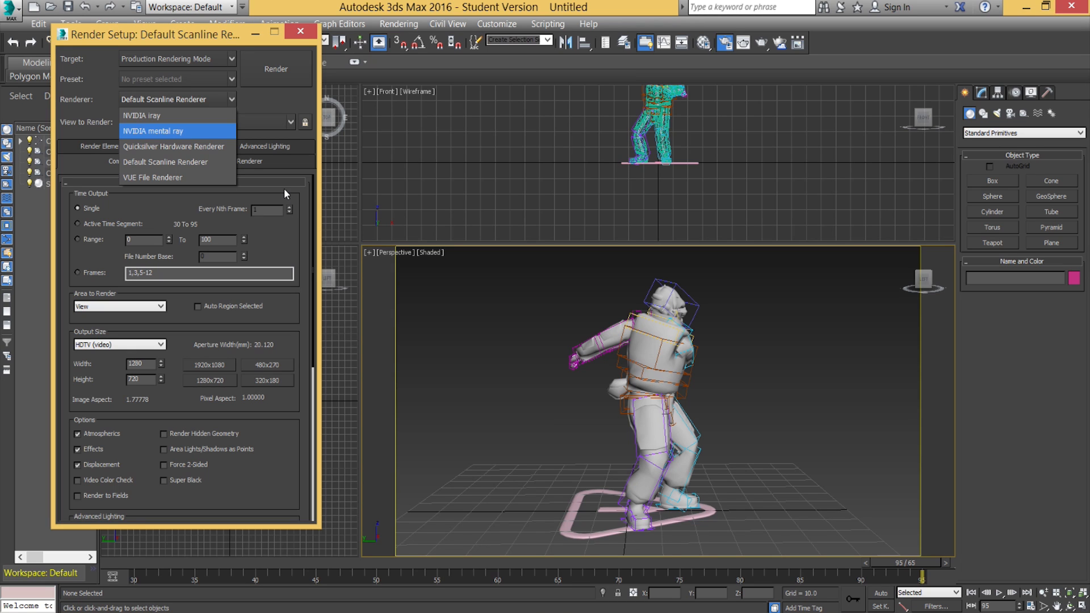
click(164, 130)
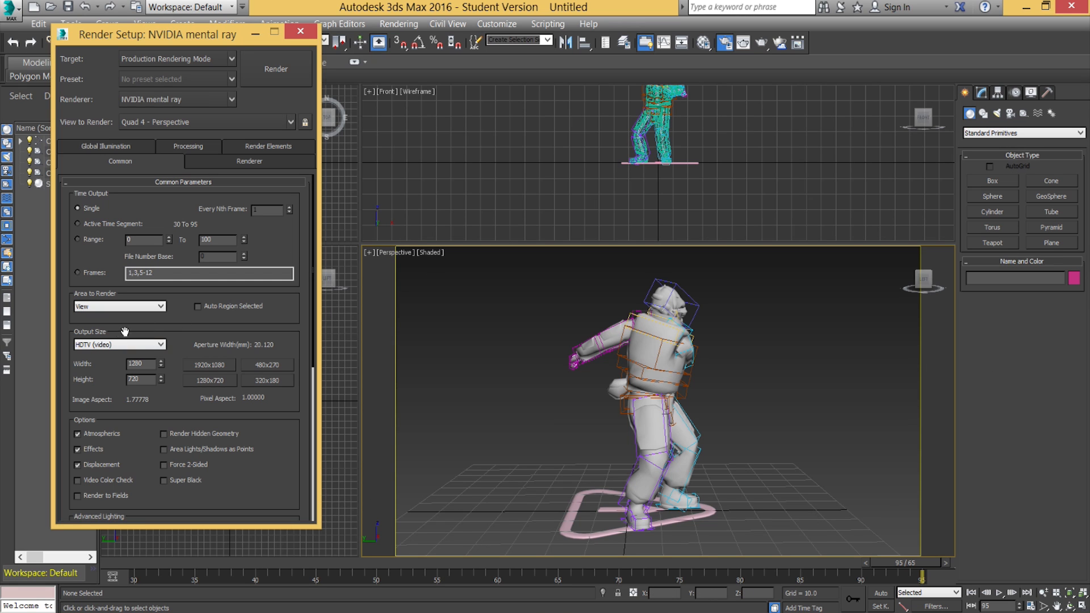
Step: Switch the render output size to Custom and back to HDTV (video) to compare the safe frame proportions
click(110, 344)
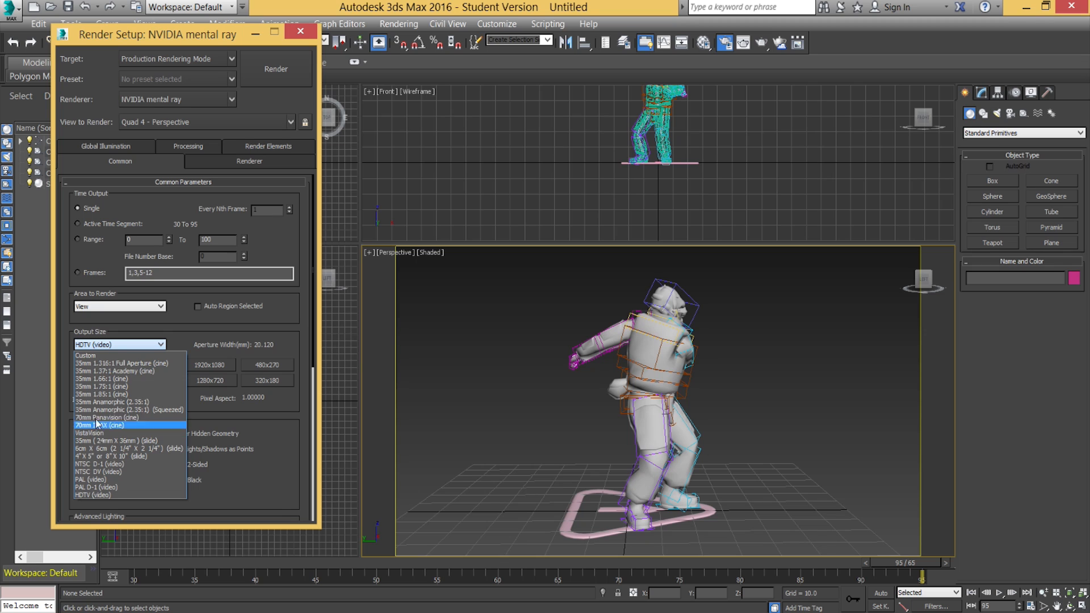
click(91, 356)
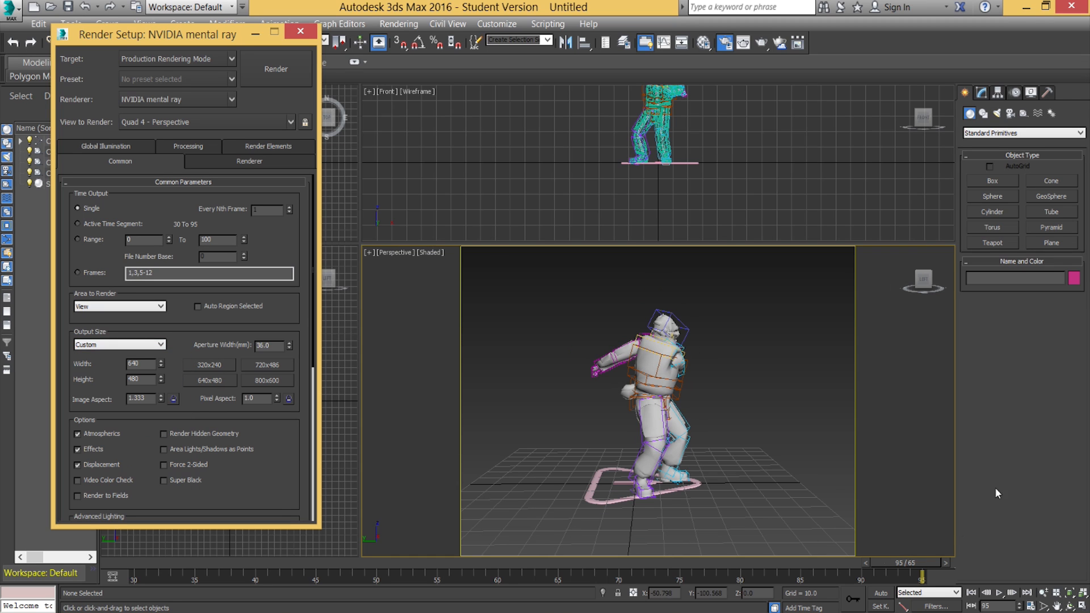
click(93, 345)
click(100, 495)
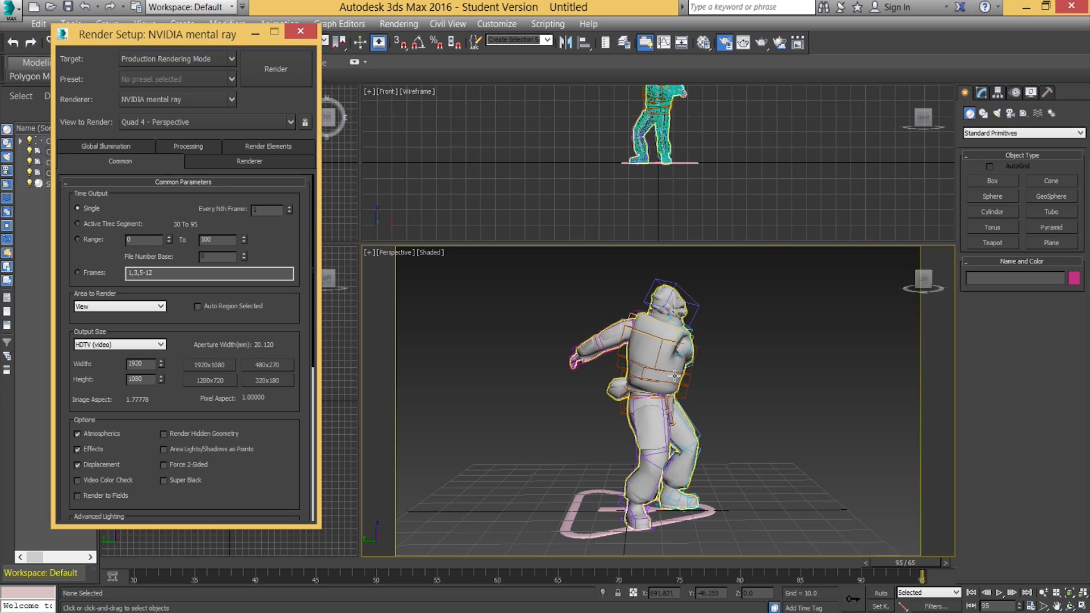
Step: Frame the whole character inside the Perspective viewport's safe frame, checking its pose at frame 83
middle_drag(530, 418, 503, 415)
drag(147, 565, 775, 565)
mouse_move(676, 492)
middle_down()
mouse_move(668, 513)
mouse_move(670, 497)
middle_up()
scroll(669, 497, up, 3)
middle_drag(663, 446, 635, 544)
middle_drag(658, 442, 657, 473)
scroll(543, 410, down, 3)
middle_drag(544, 410, 600, 416)
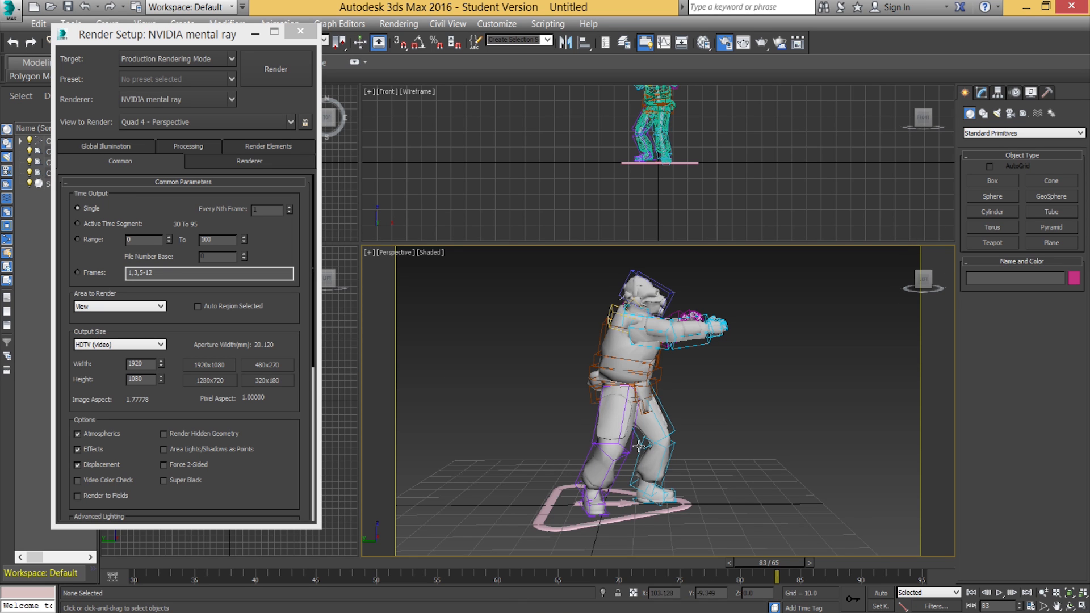
Step: Play the animation to check the framing, recentre the view and go to frame 36
click(998, 592)
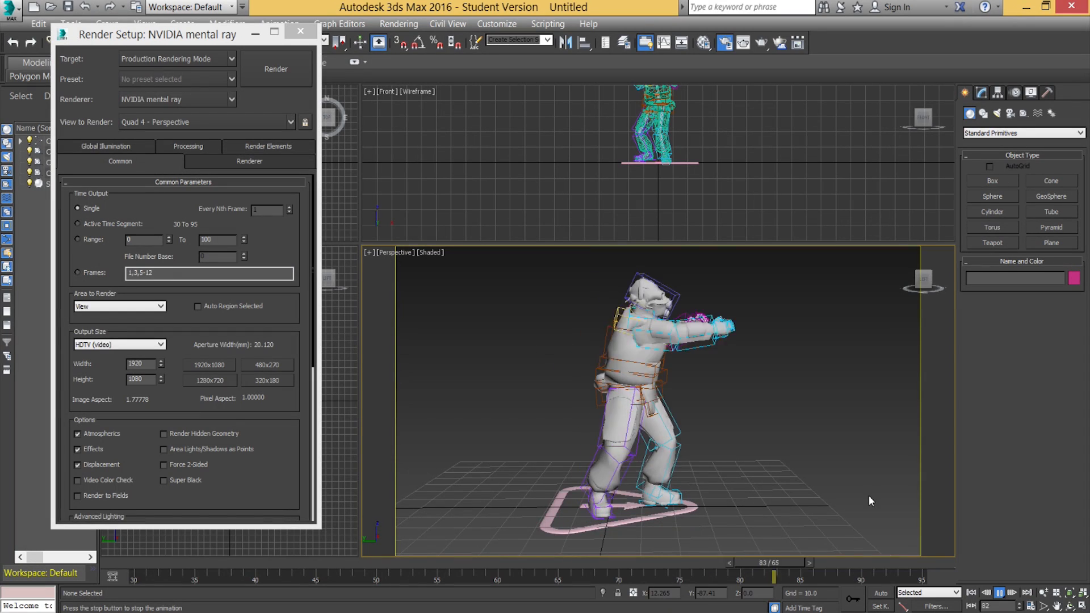
middle_drag(867, 499, 873, 480)
click(495, 567)
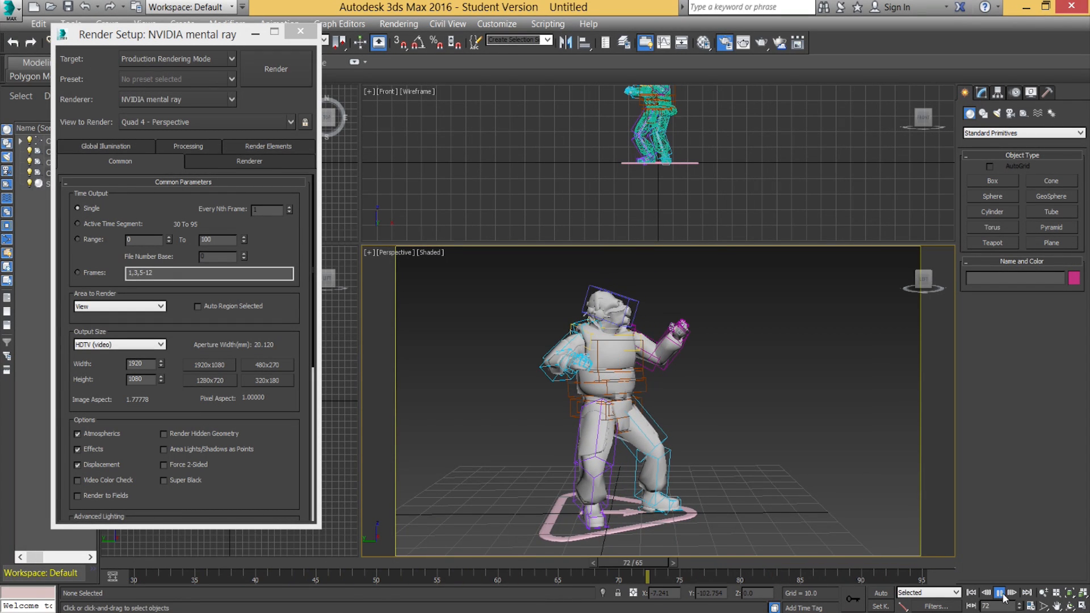
drag(489, 567, 345, 560)
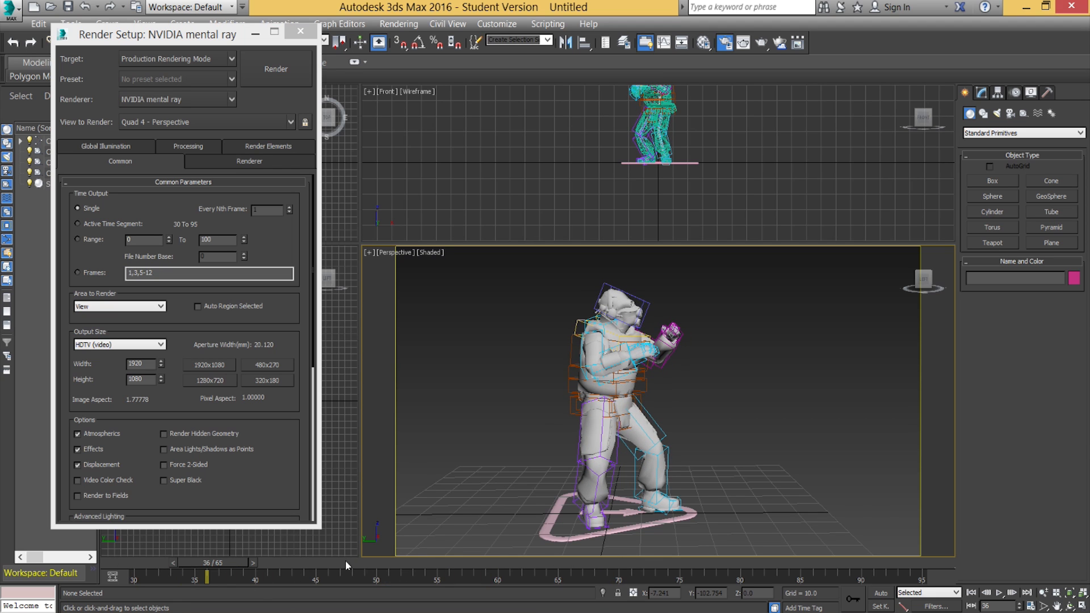
Step: Set the scene's exposure control to mr Photographic Exposure Control and render its preview
click(399, 25)
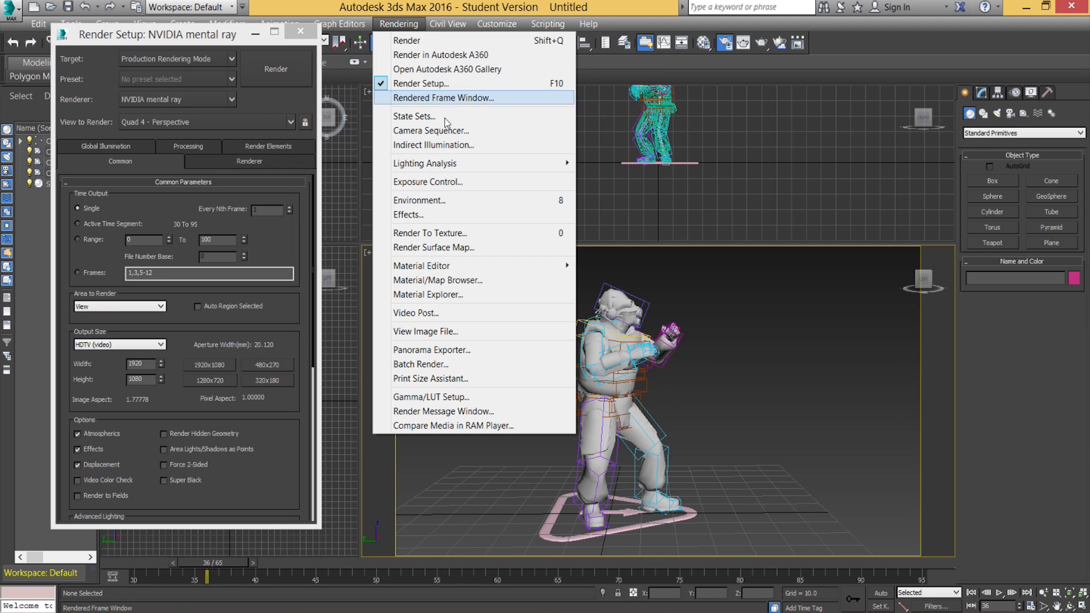
click(427, 182)
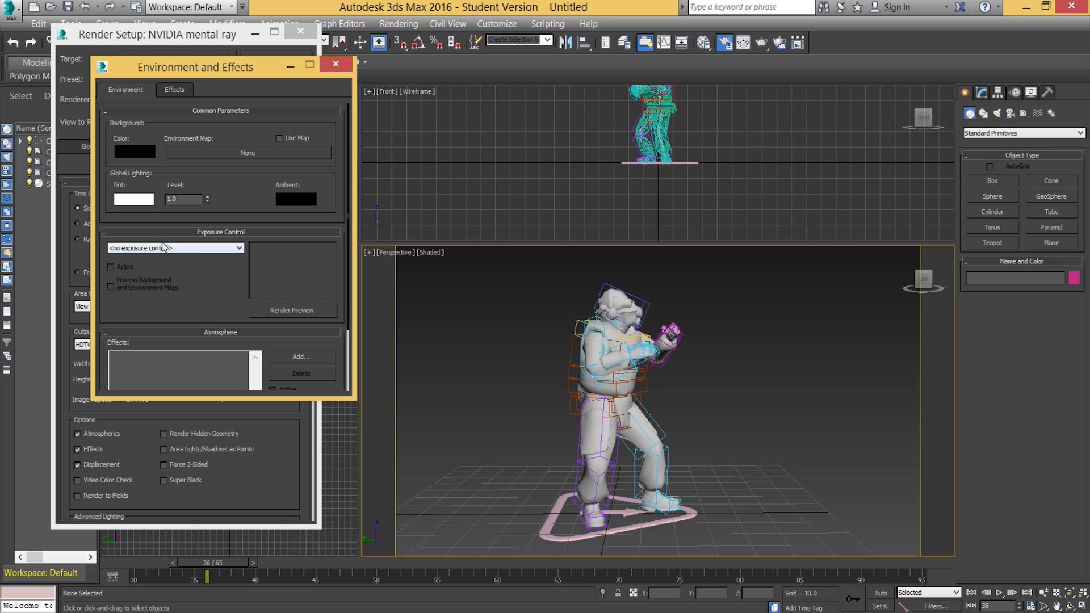
click(147, 249)
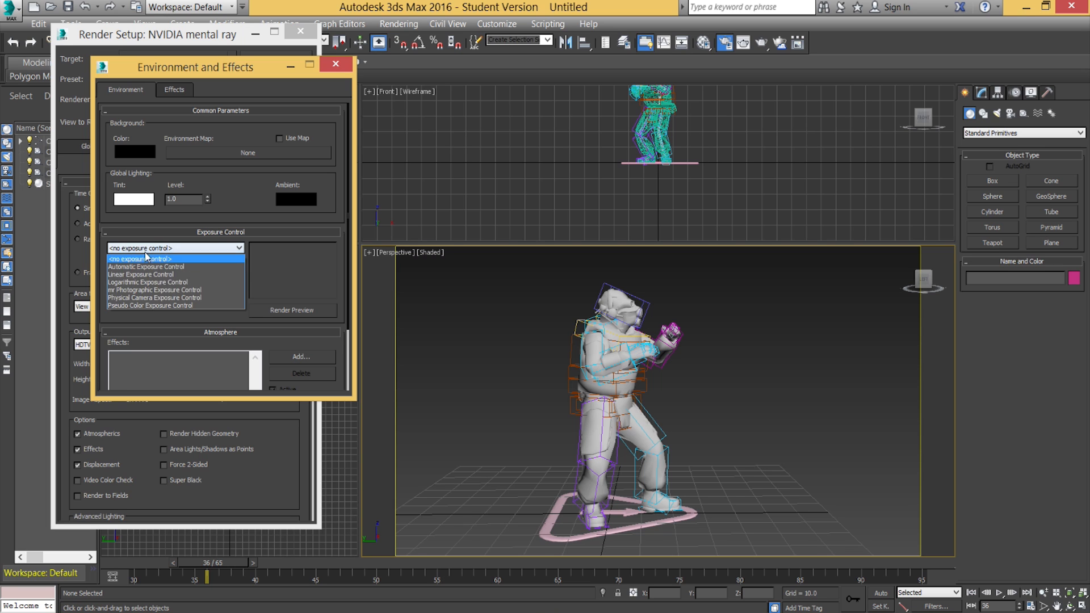
click(136, 291)
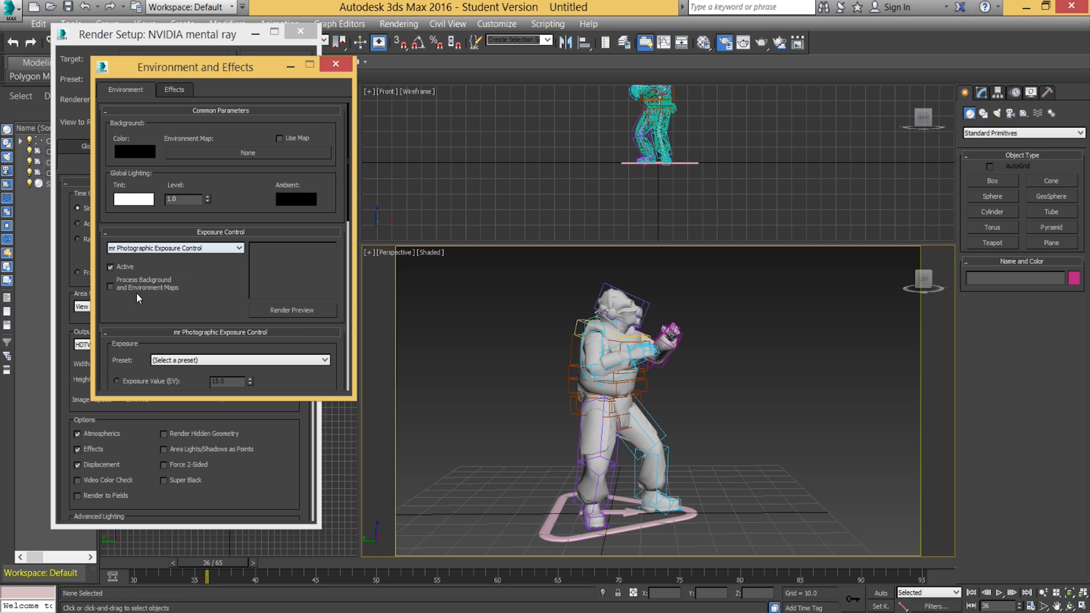
click(269, 311)
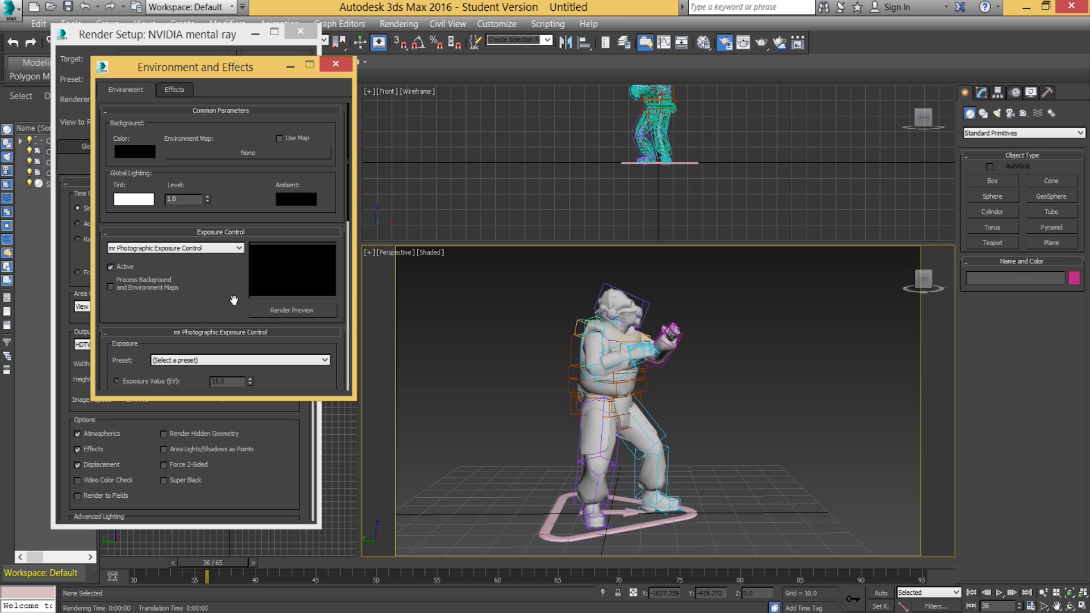
click(162, 290)
drag(187, 313, 204, 219)
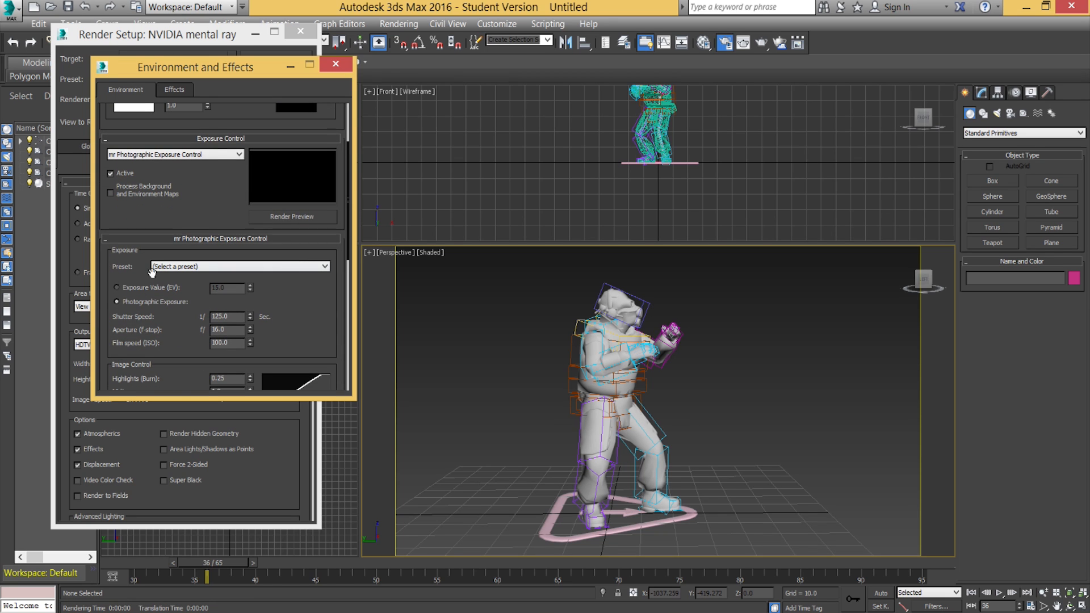
Step: Switch the exposure to Exposure Value (EV), set it to 0.0 and refresh the render preview
click(118, 288)
right_click(247, 291)
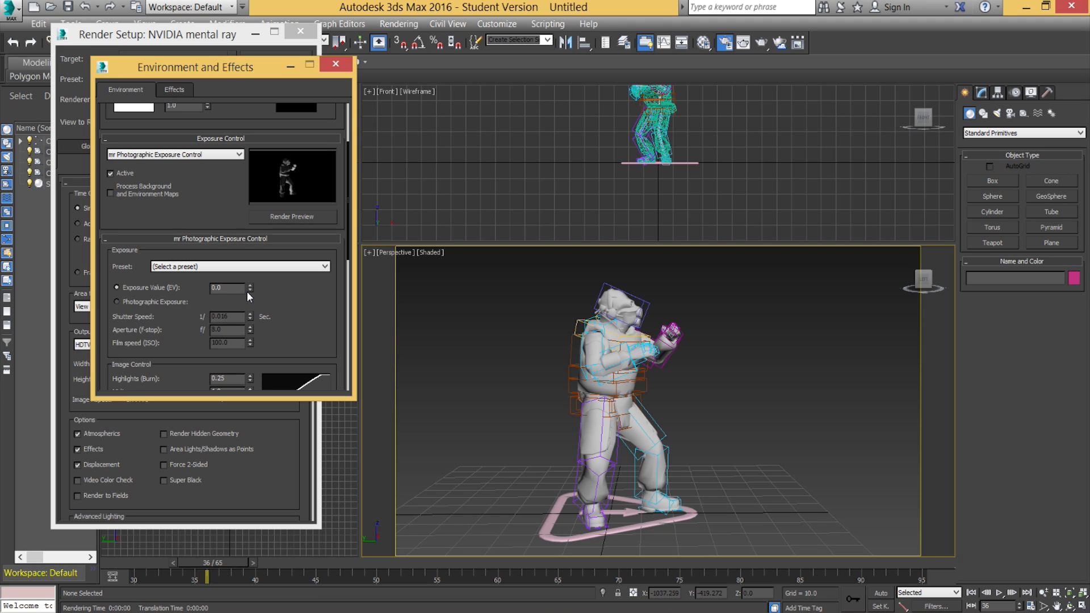
click(247, 292)
click(247, 292)
click(248, 292)
click(295, 218)
right_click(250, 291)
click(281, 217)
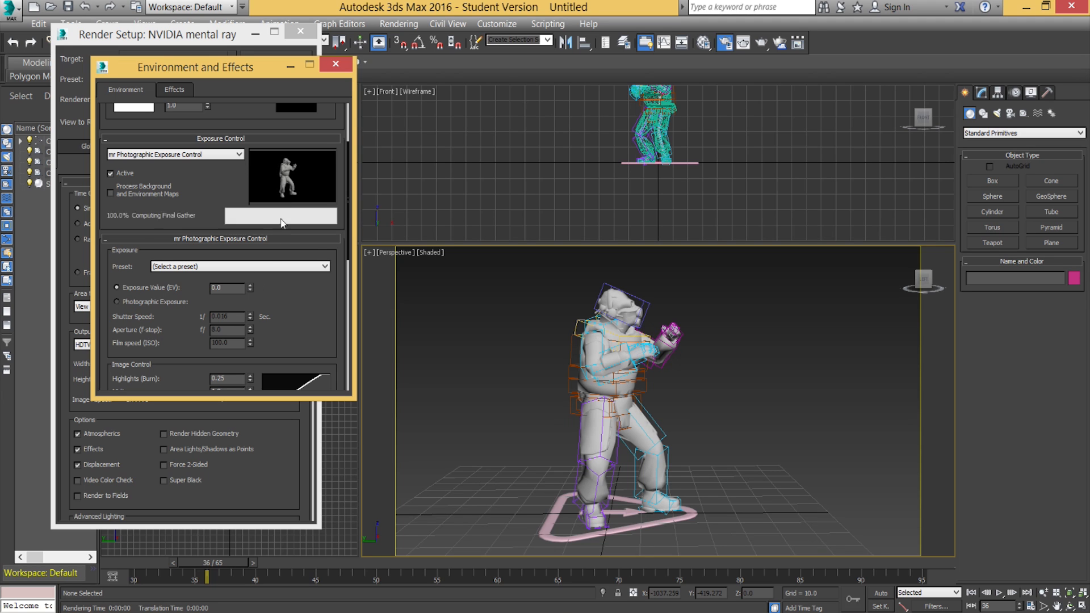
Step: Render a test image of the Perspective view at frame 36 and close the rendered image
click(608, 392)
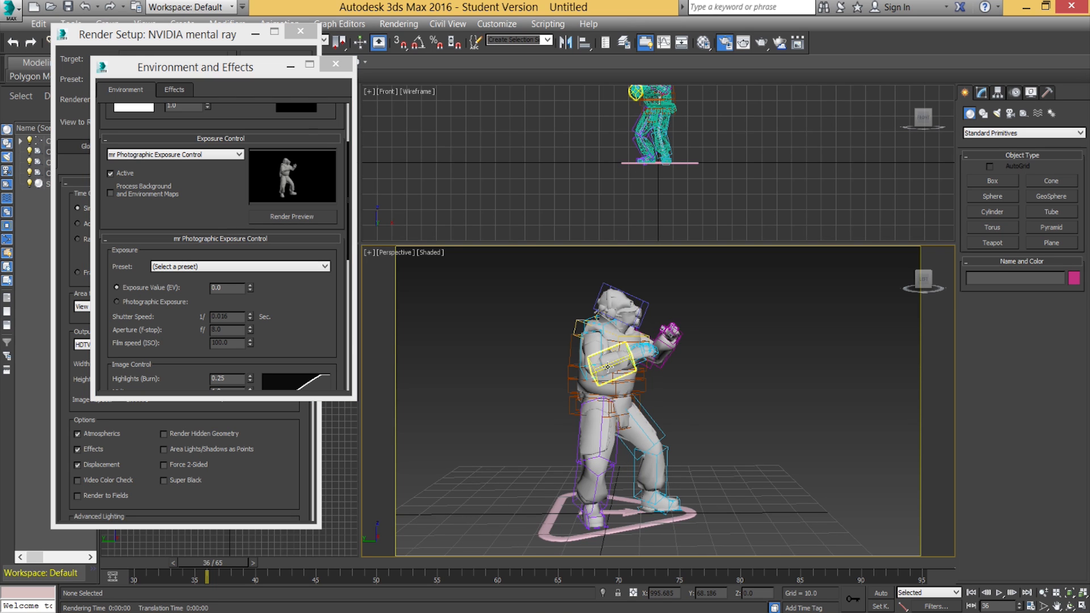
click(602, 352)
click(662, 361)
key(shift+q)
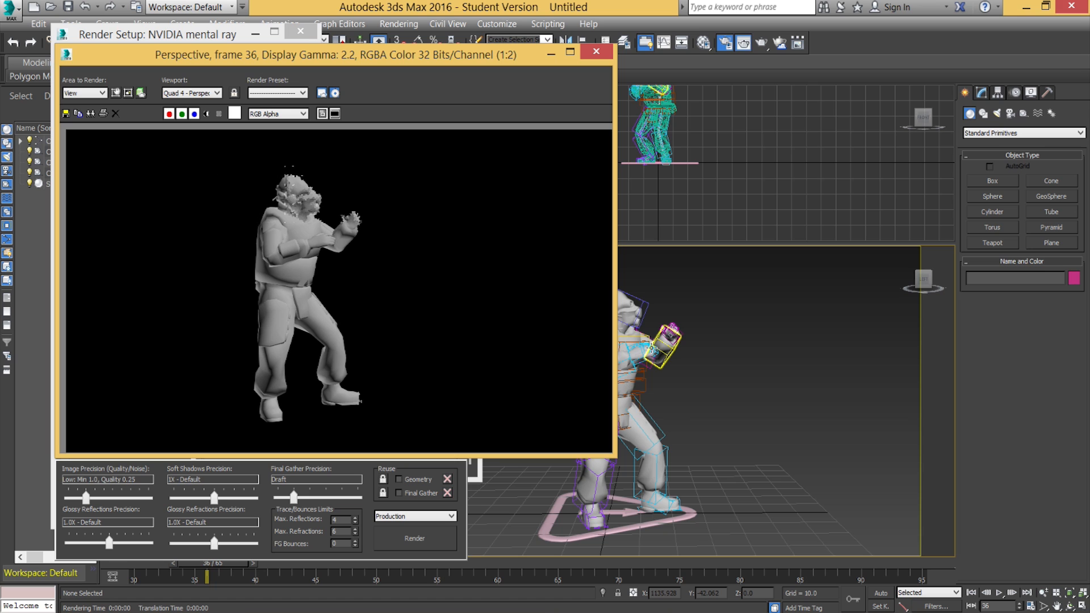
click(602, 56)
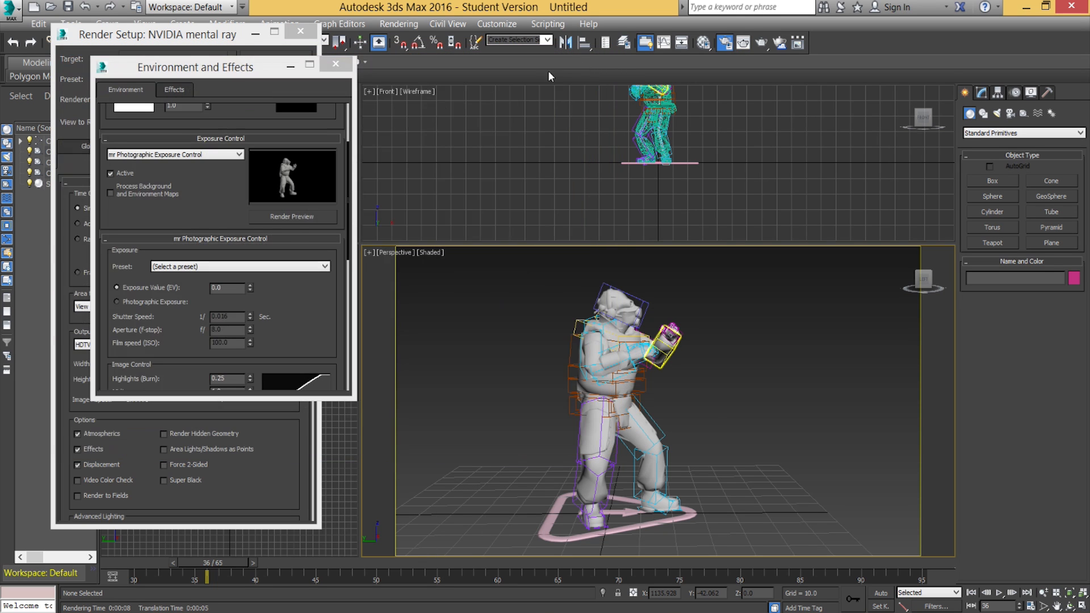
Step: Close the Environment and Effects settings, set the render output size to 480x270 and review the remaining common render parameters
drag(196, 68, 501, 92)
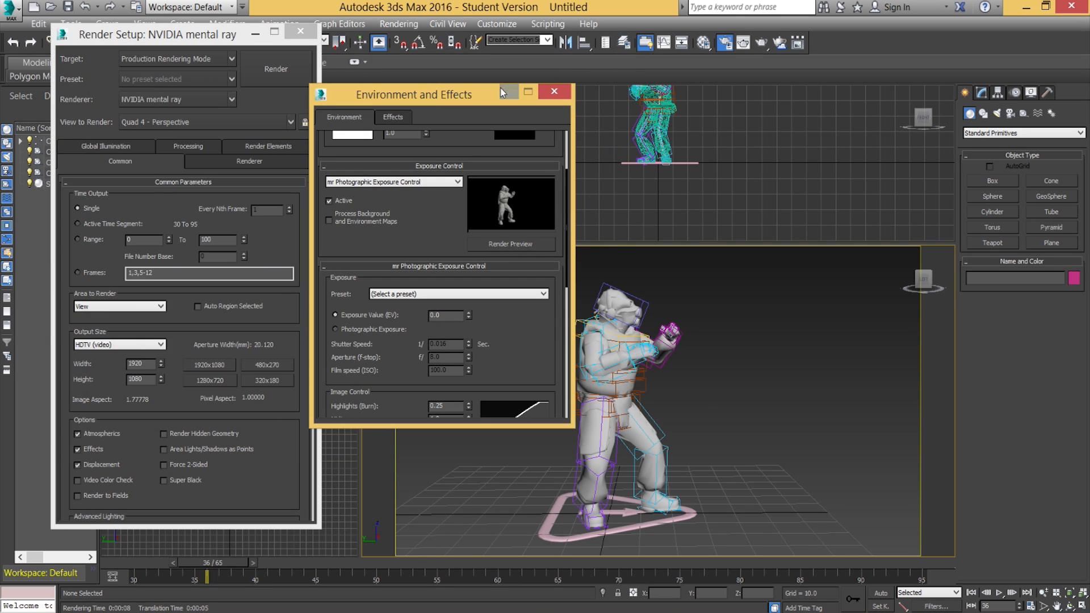
click(553, 93)
click(265, 367)
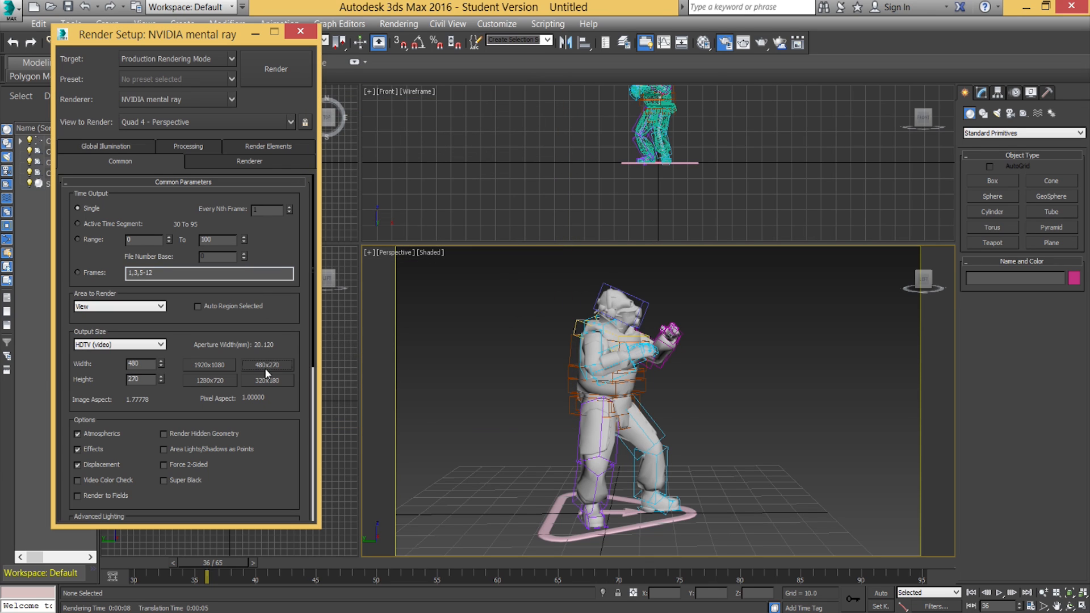
drag(179, 402, 191, 278)
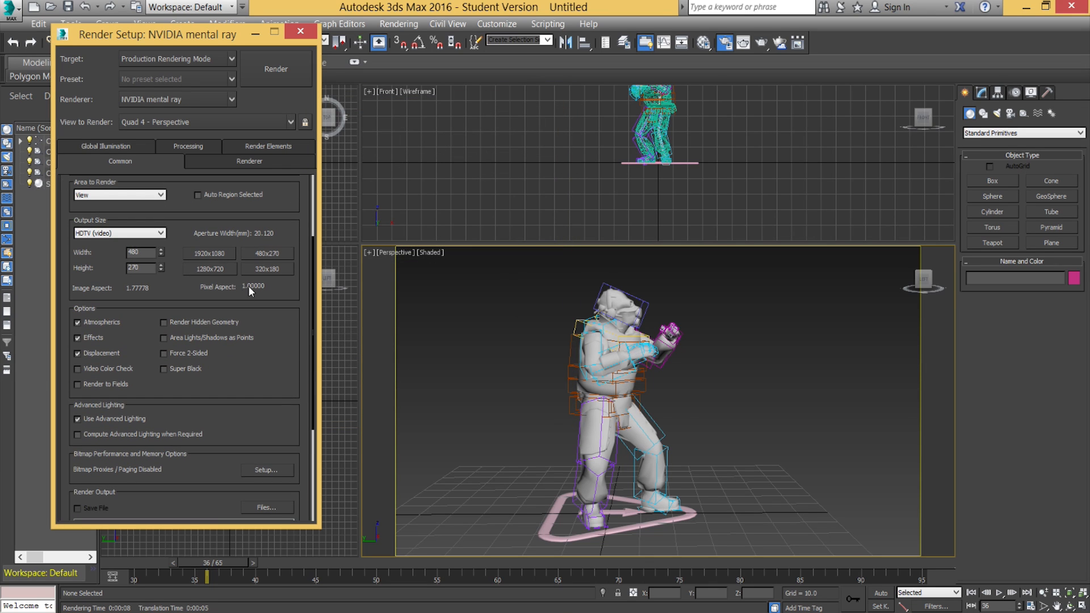
drag(168, 291, 172, 260)
scroll(172, 259, up, 5)
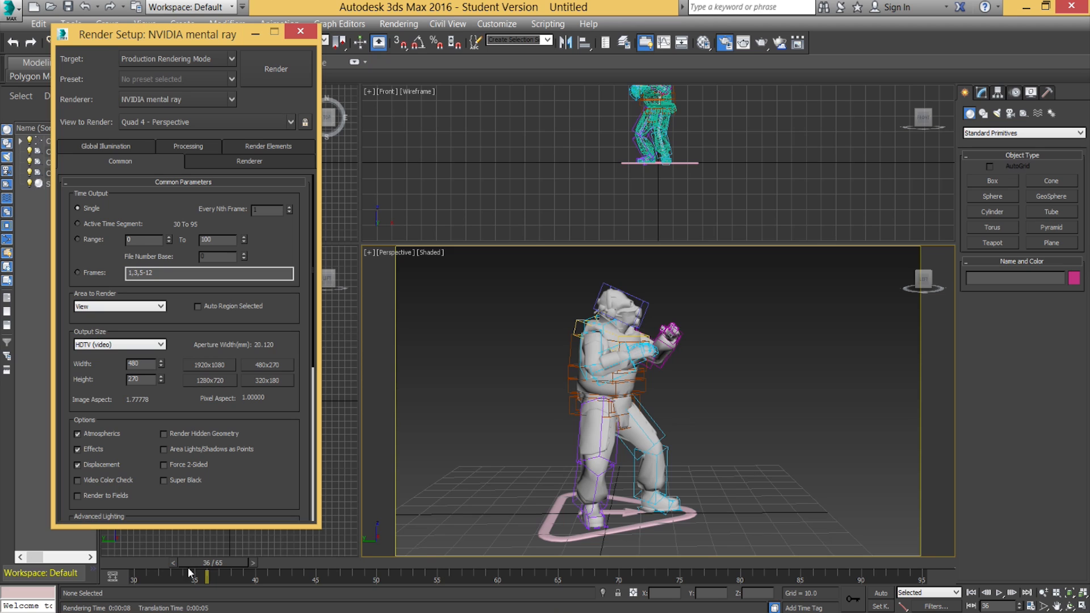
Step: Set the render time output to Active Time Segment and browse to the Desktop as the location for the render output file
click(78, 225)
click(94, 224)
mouse_move(313, 215)
mouse_down()
mouse_move(317, 231)
mouse_move(318, 196)
mouse_up()
drag(314, 194, 333, 390)
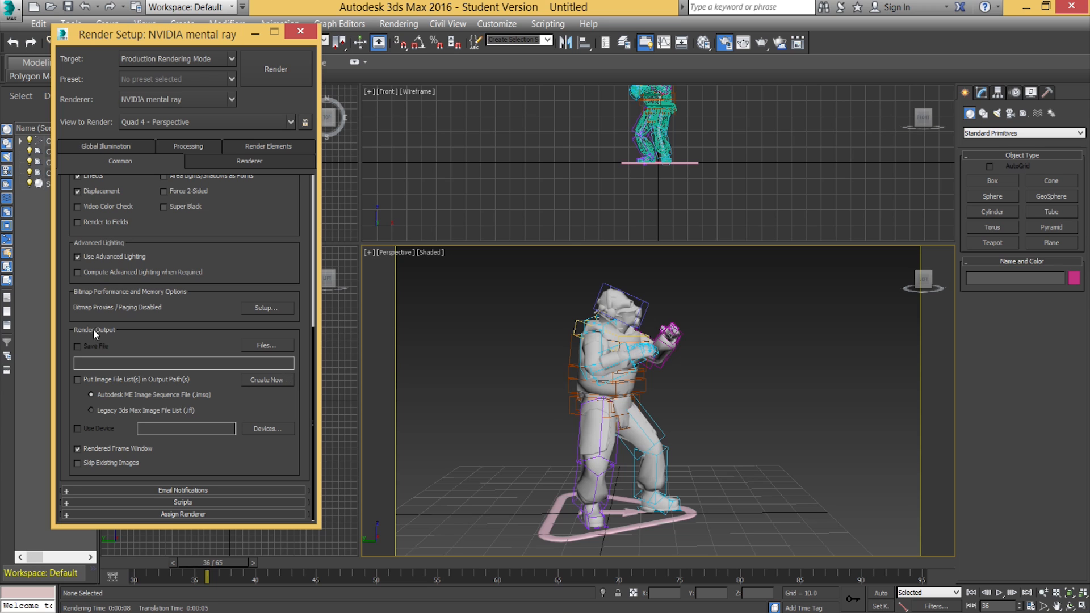
click(267, 346)
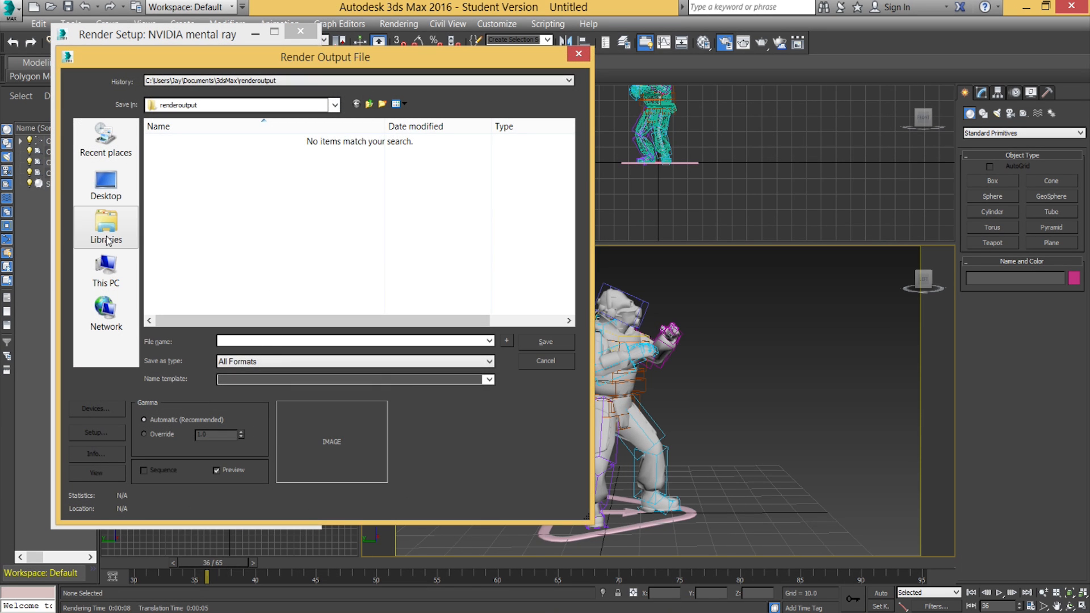
click(105, 182)
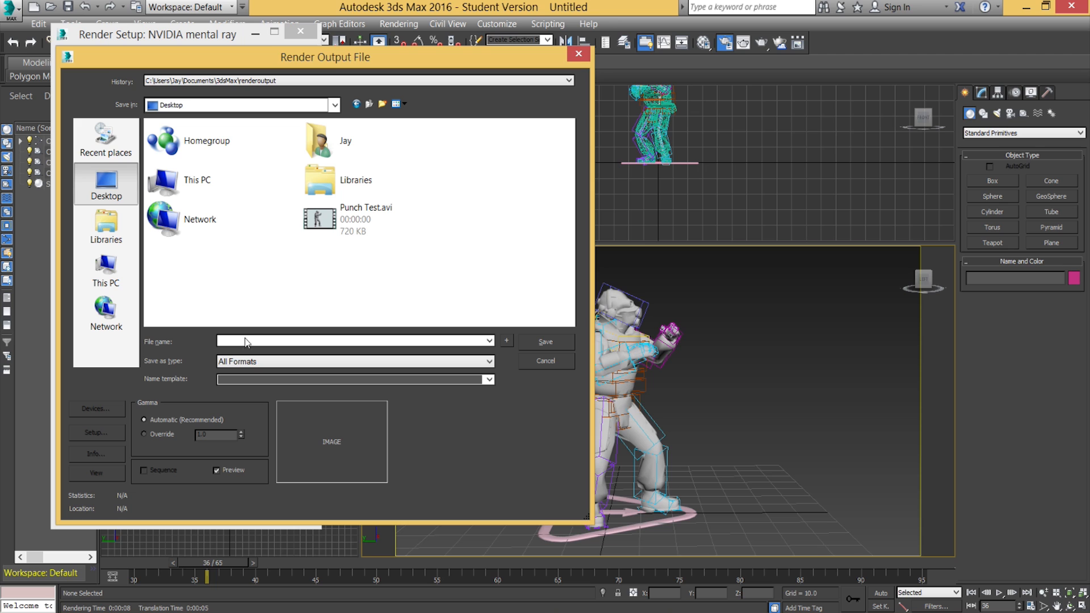
double_click(363, 229)
click(587, 366)
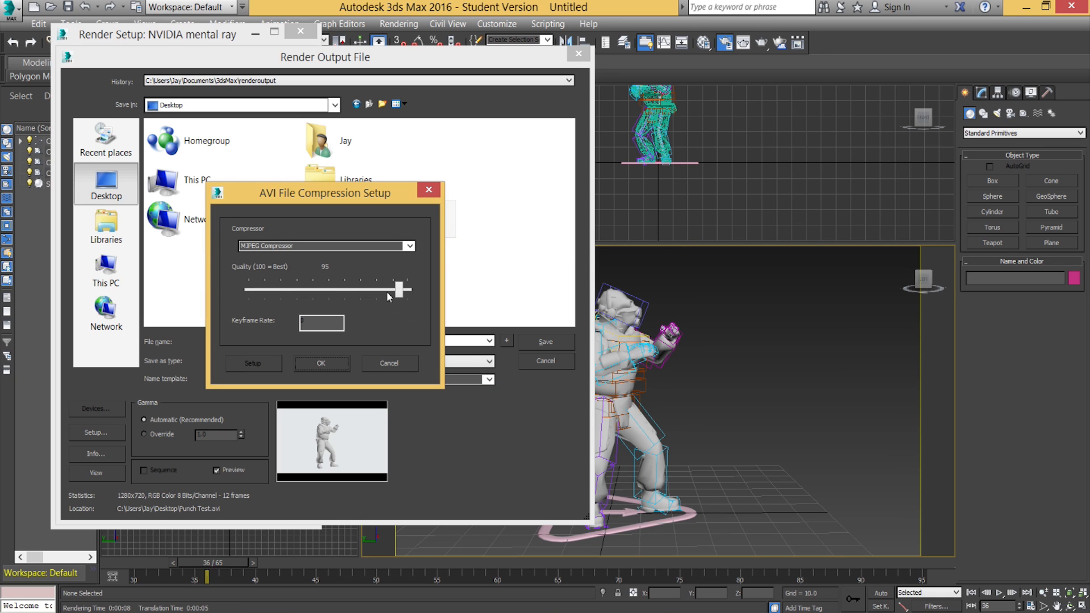
click(399, 363)
Step: Set the output format to AVI File (*.avi) and save to Punch Test.avi on the Desktop, overwriting the existing file
click(262, 366)
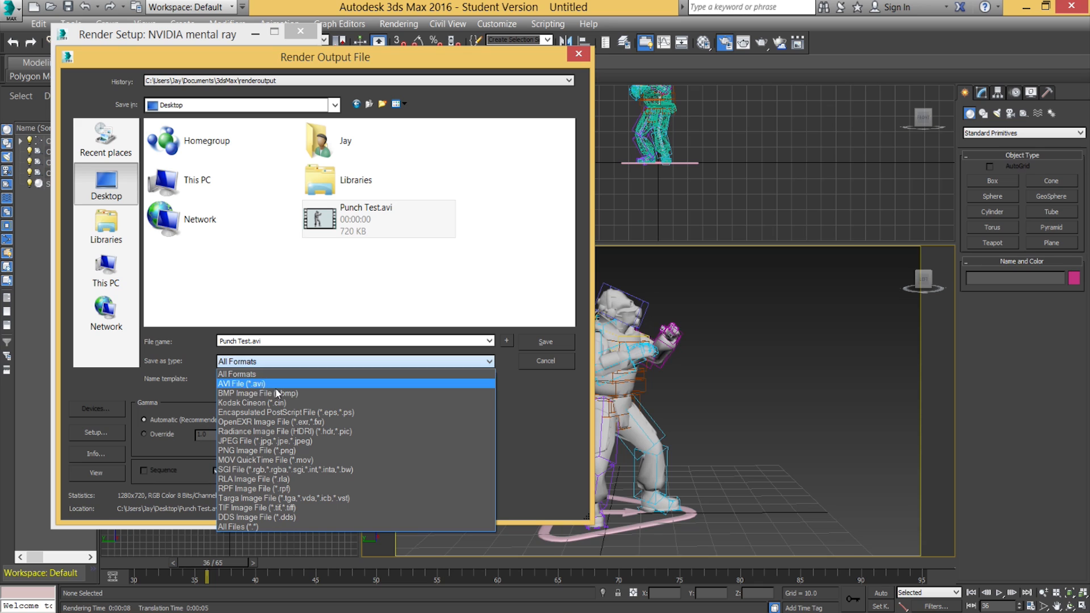
click(260, 365)
click(274, 364)
click(256, 386)
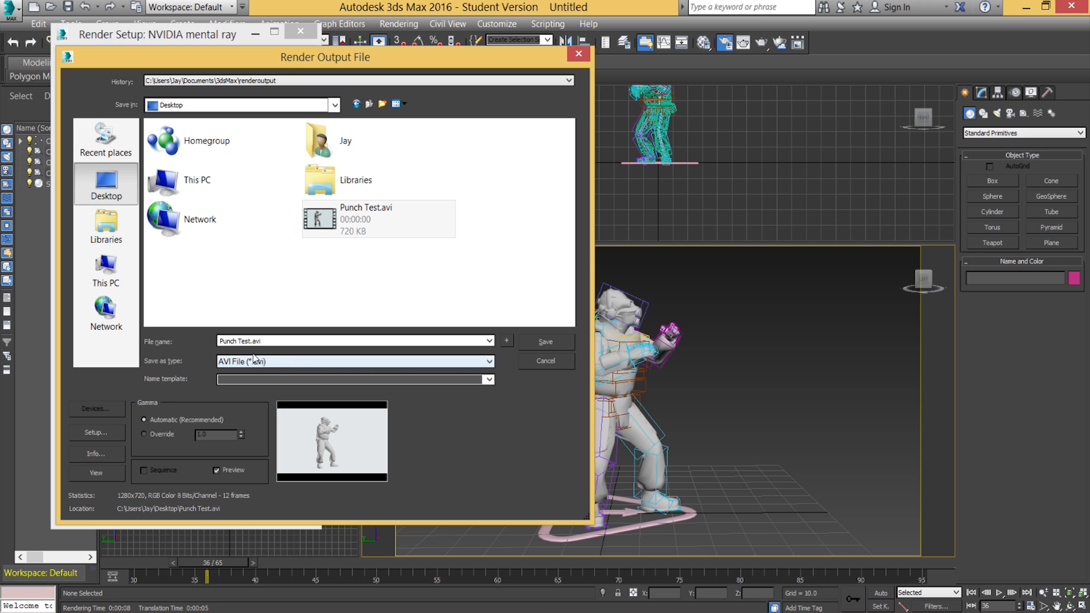
click(329, 223)
double_click(328, 224)
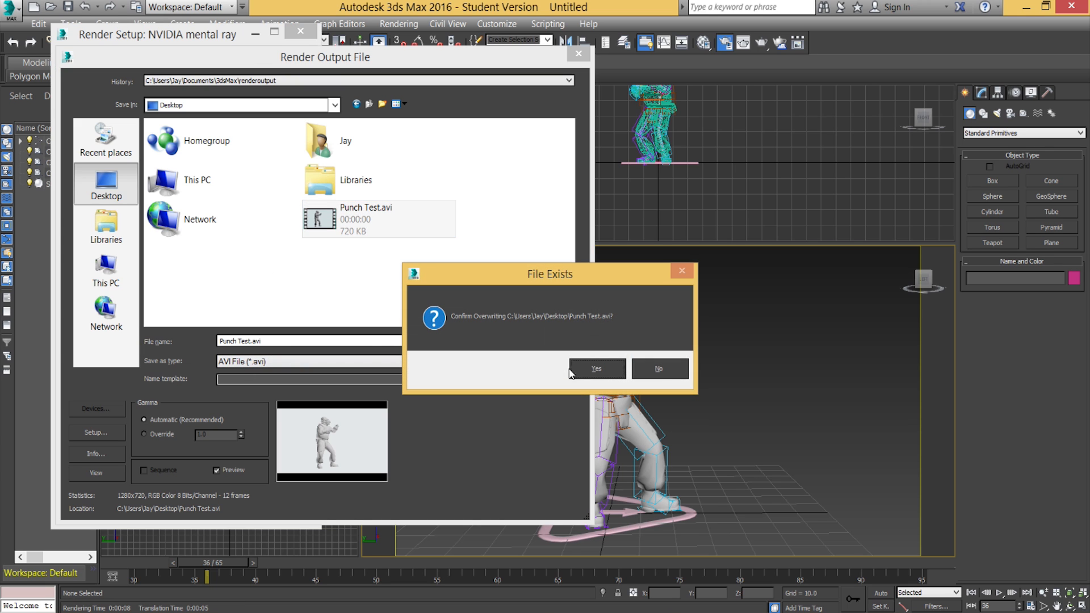
click(592, 370)
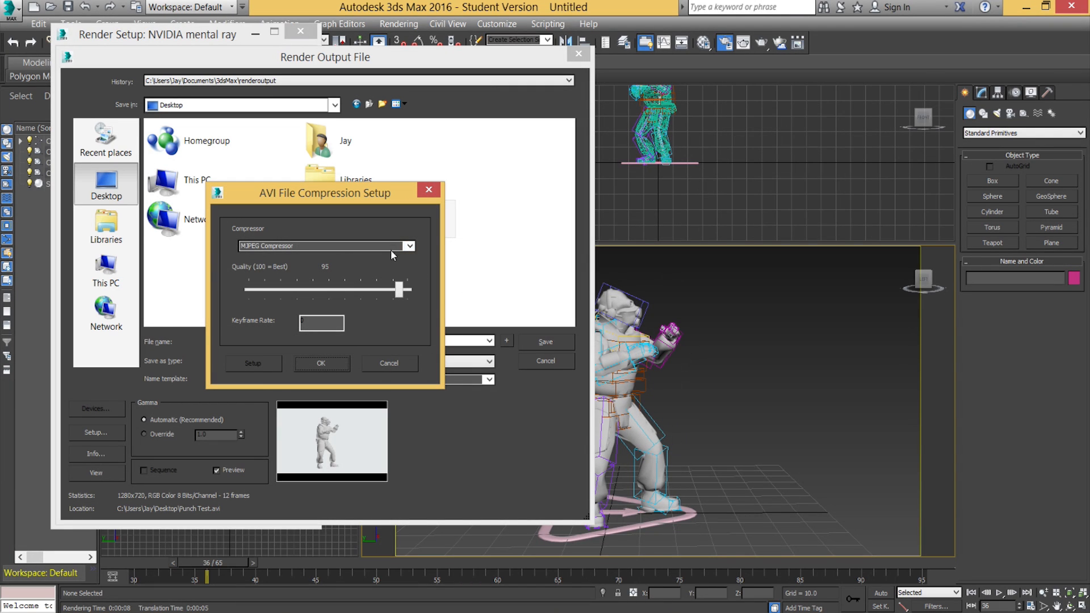
Step: Set the AVI compression to MJPEG Compressor with quality 95 and accept the setup
click(410, 246)
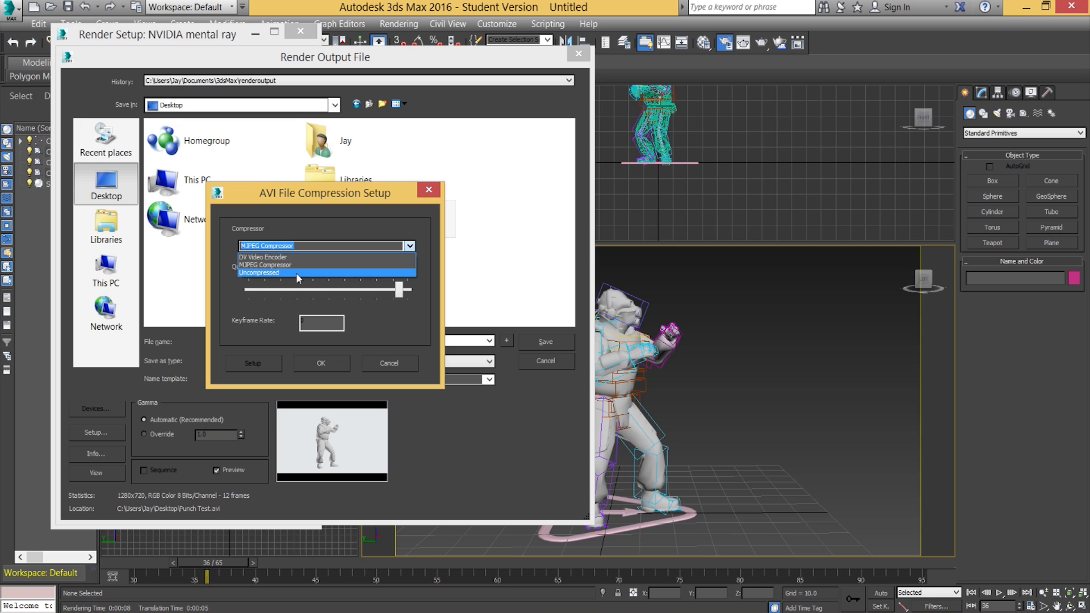
click(295, 272)
click(409, 245)
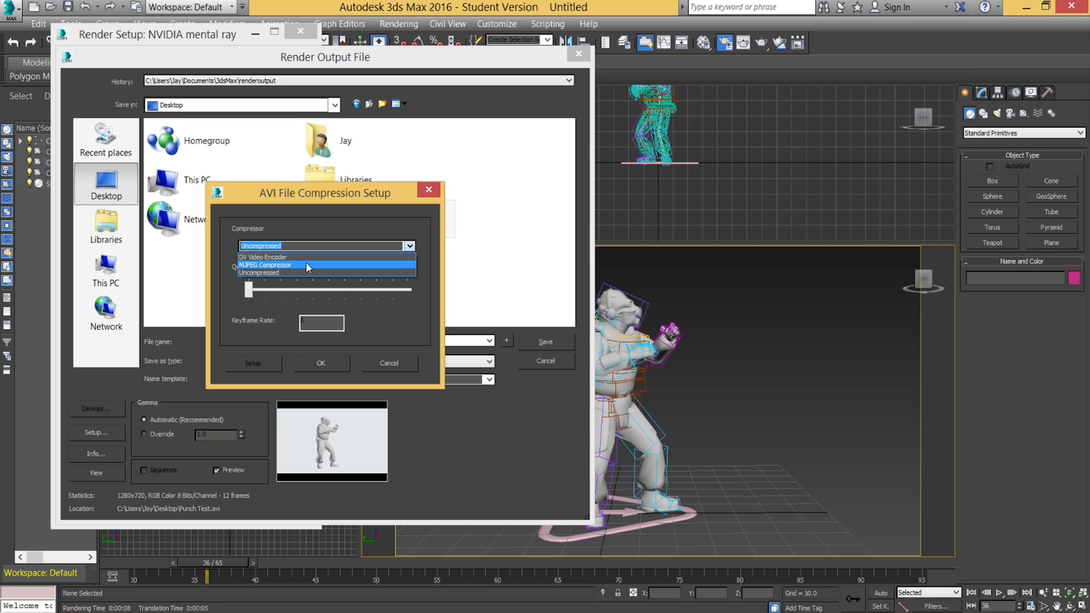
click(306, 264)
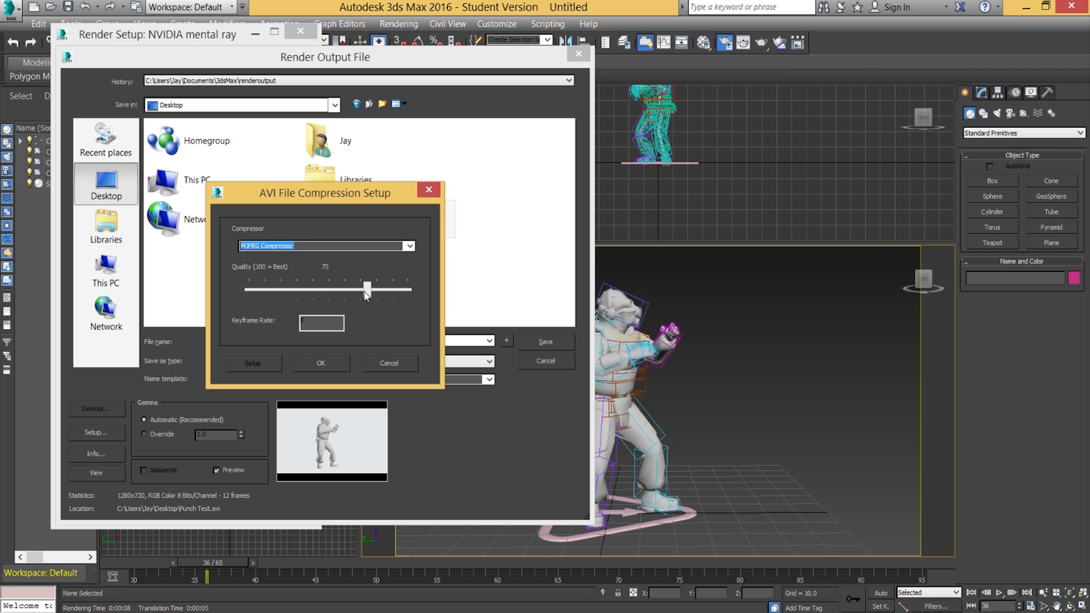
drag(370, 295, 401, 299)
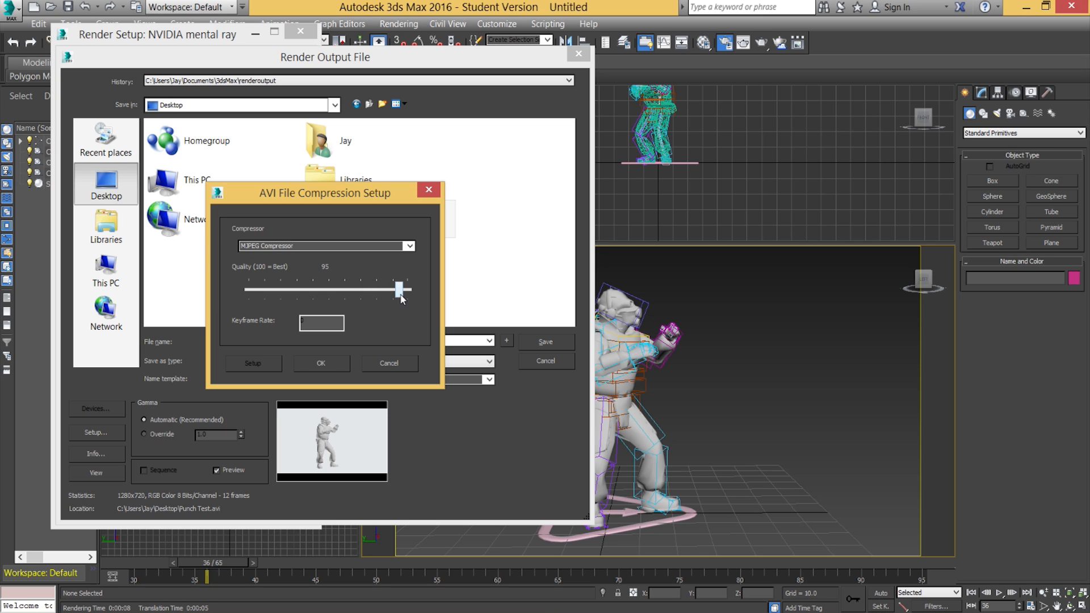
click(321, 363)
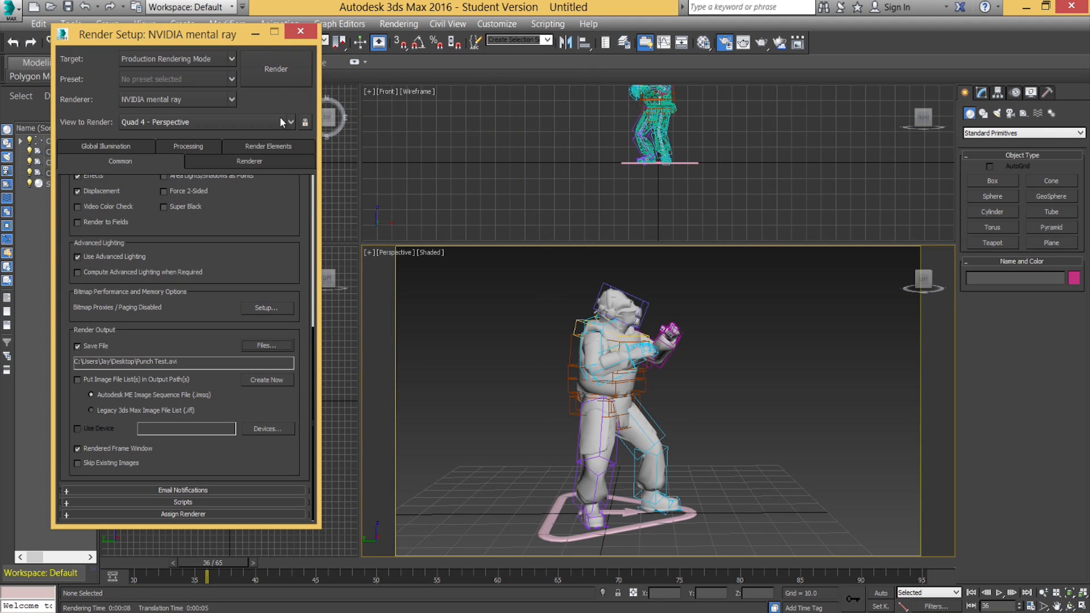
Step: Start rendering the Perspective view animation to Punch Test.avi and move the rendering progress window clear of the rendered frame
click(284, 74)
click(521, 331)
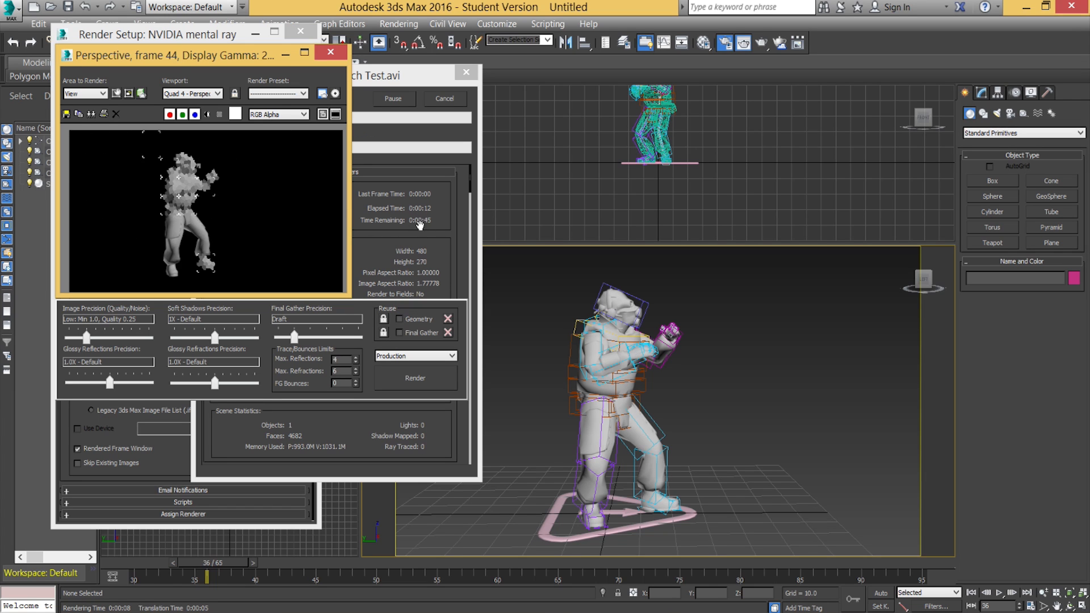
drag(372, 90, 894, 112)
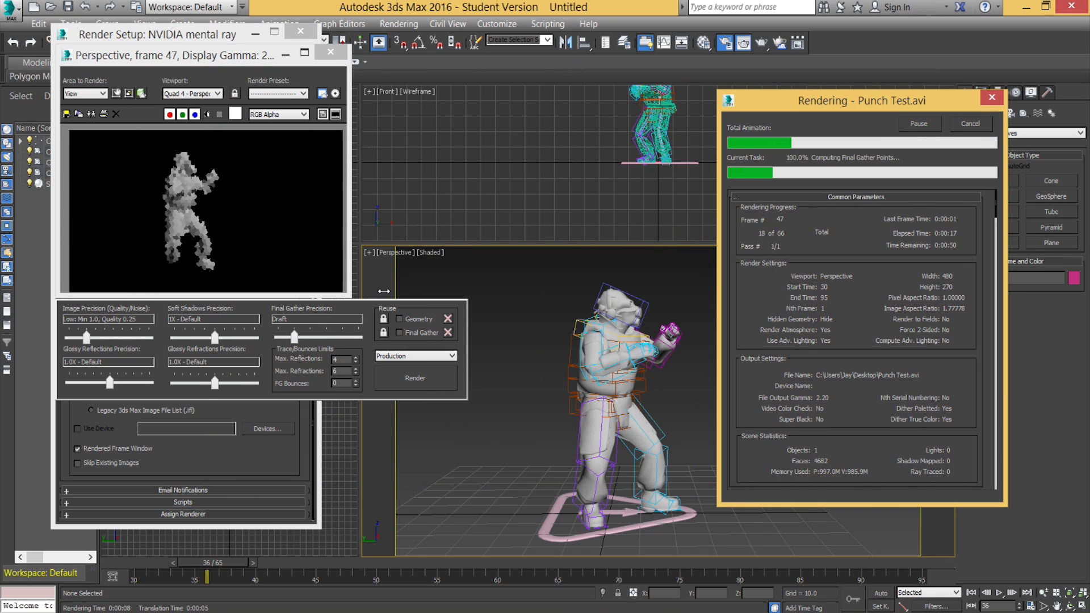